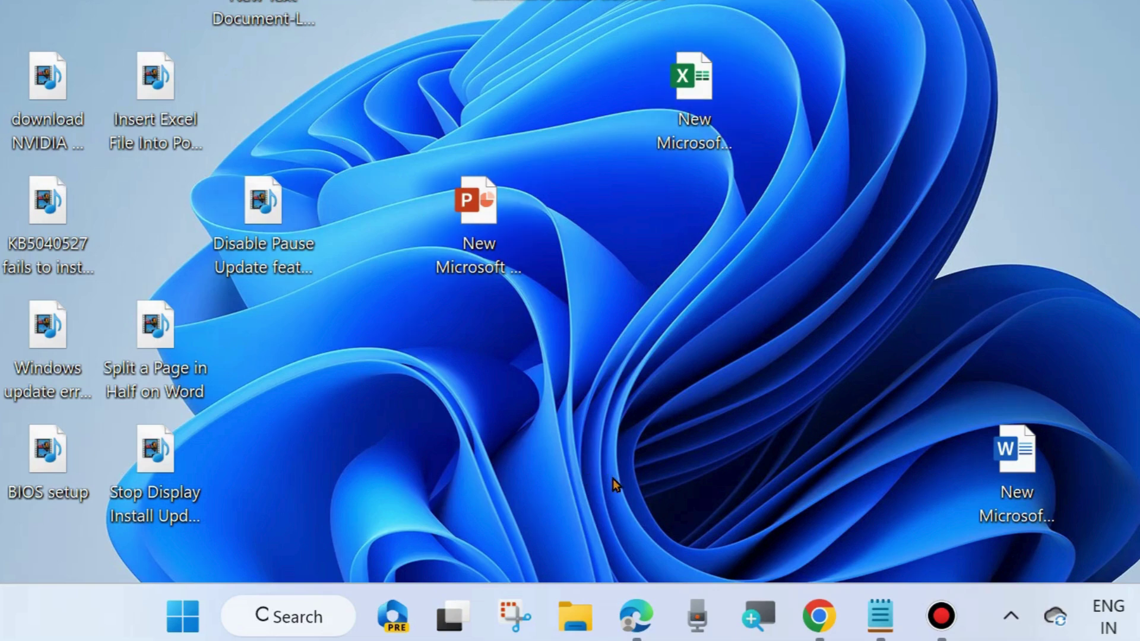
Show OneDrive's Desktop folder in Edge, then check the OneDrive sync app's status from the tray
{"action": "left_click", "coordinate": [636, 615]}
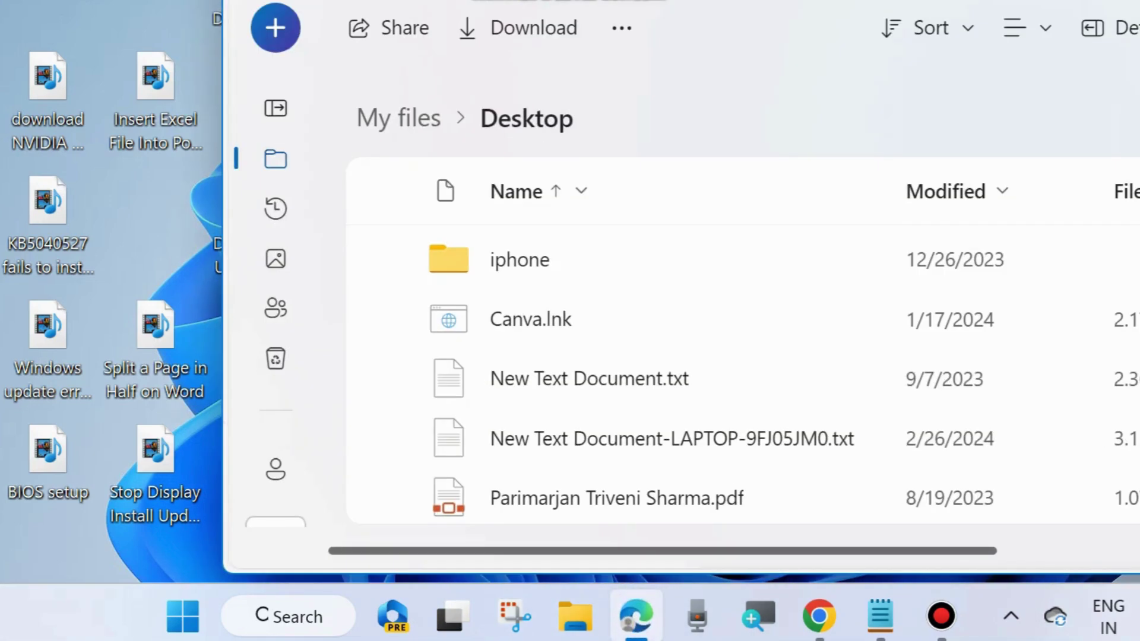
{"action": "left_click_drag", "start_coordinate": [724, 181], "coordinate": [637, 32]}
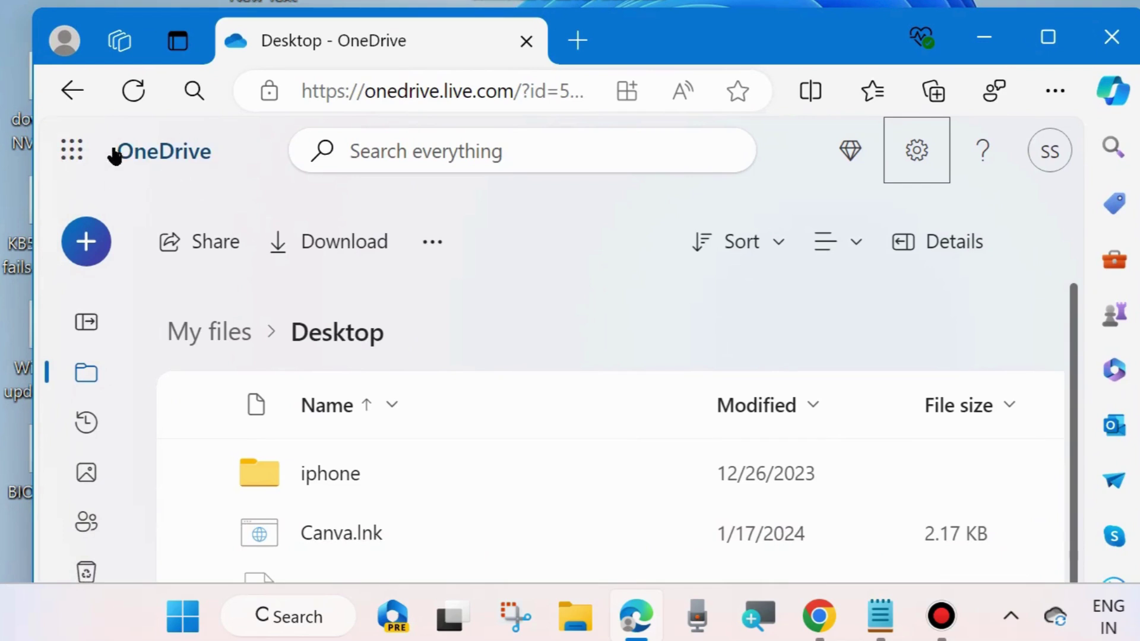
{"action": "left_click", "coordinate": [1056, 619]}
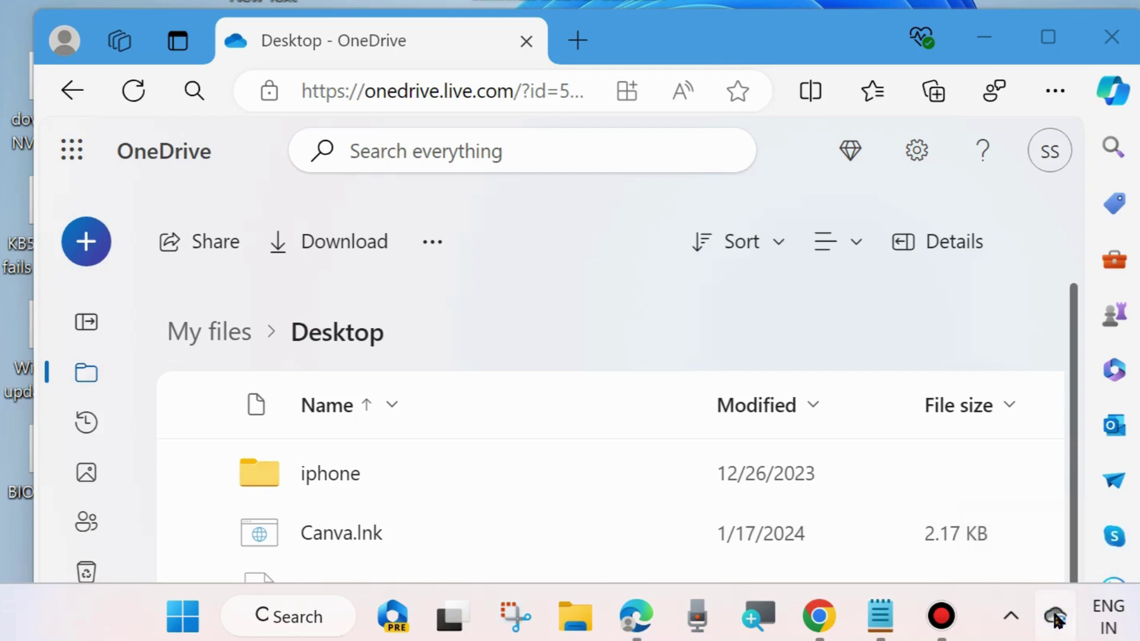
{"action": "left_click", "coordinate": [718, 25]}
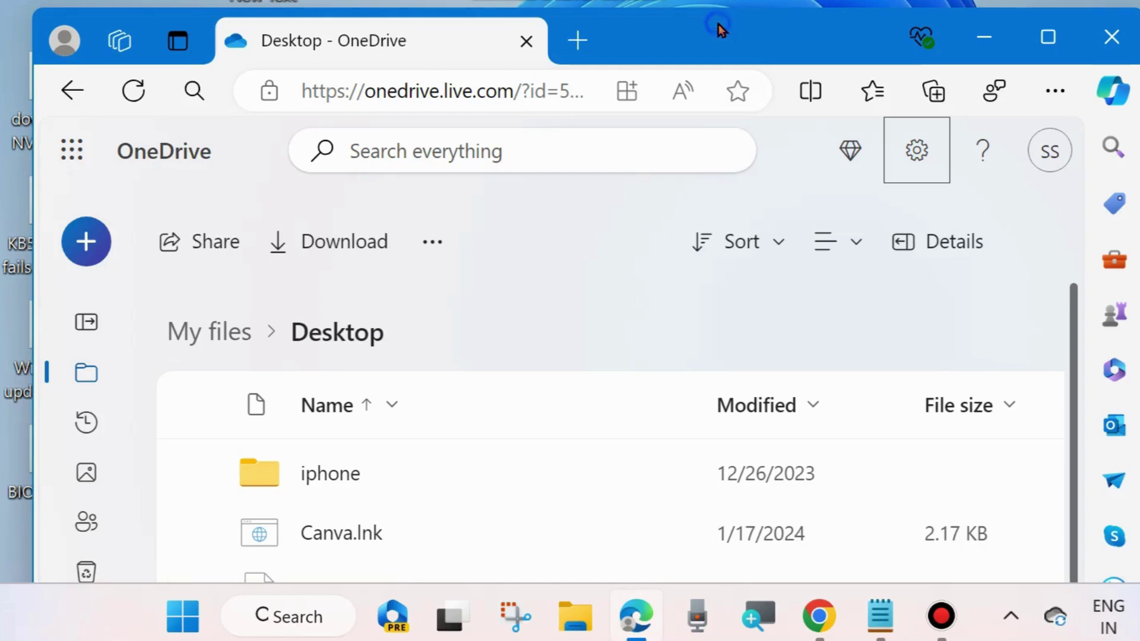
{"action": "left_click", "coordinate": [1054, 164]}
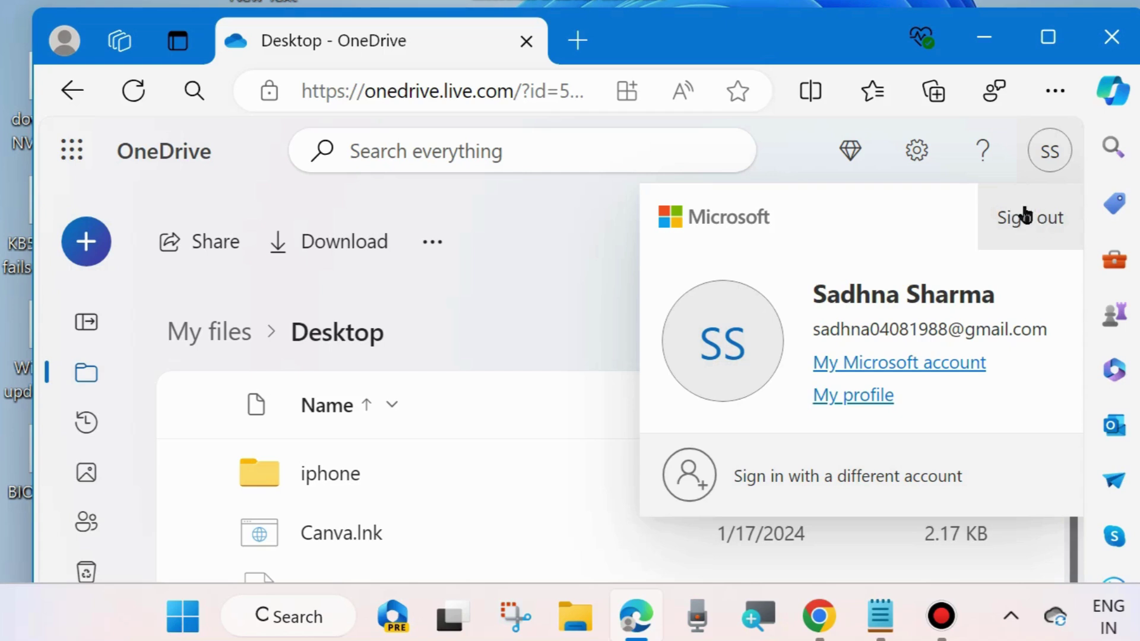
{"action": "left_click", "coordinate": [782, 132]}
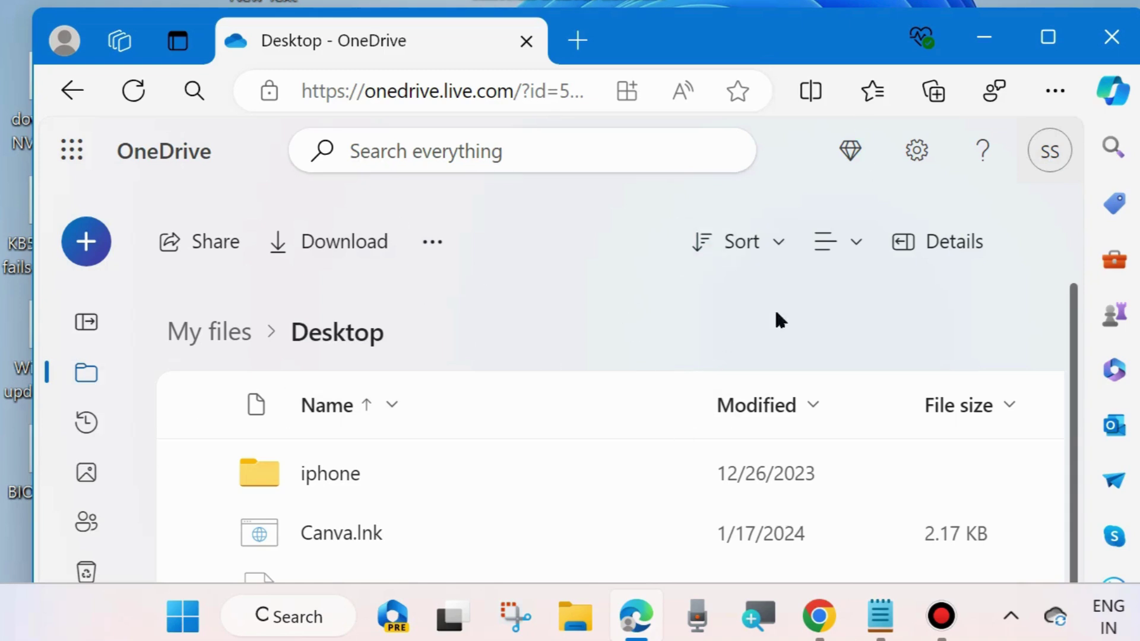
Open the Upgrade page from the OneDrive web settings gear
{"action": "left_click", "coordinate": [918, 156]}
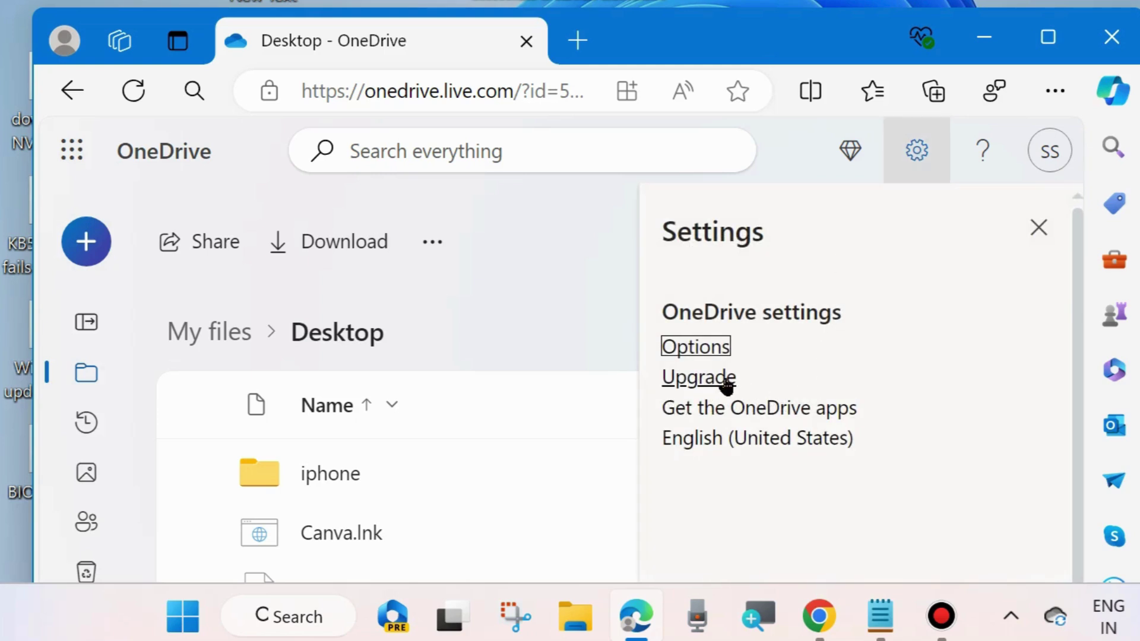
{"action": "left_click", "coordinate": [699, 380]}
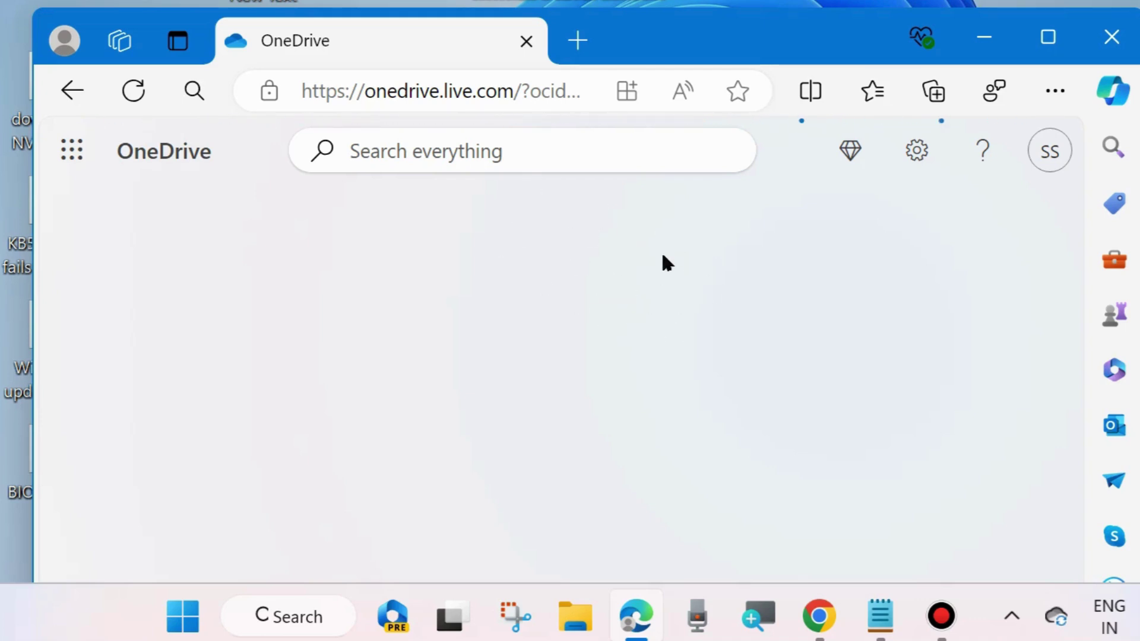
Minimise Edge and open an empty Run dialog from the Start quick-link menu, centred on screen
{"action": "left_click", "coordinate": [983, 38]}
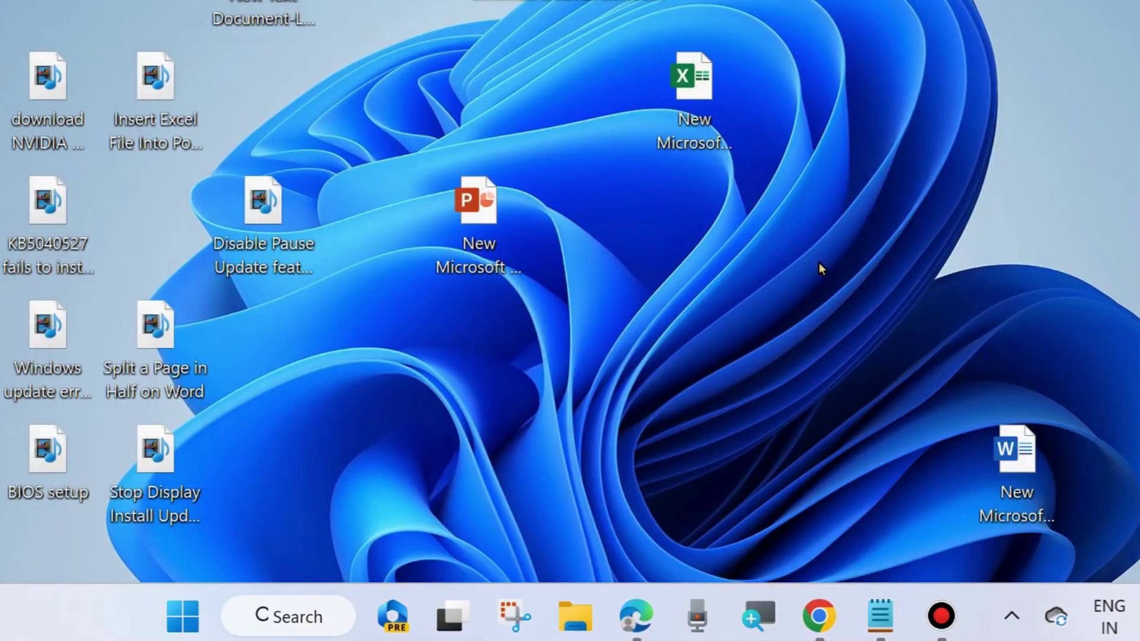
{"action": "right_click", "coordinate": [180, 614]}
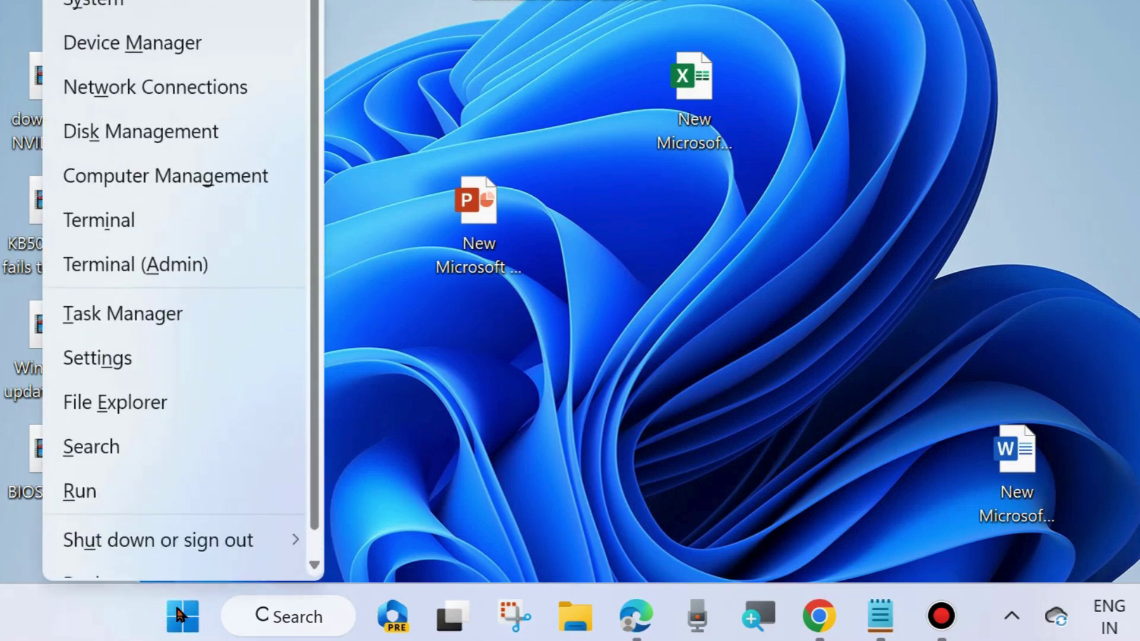
{"action": "left_click", "coordinate": [106, 492]}
{"action": "key", "text": "BackSpace"}
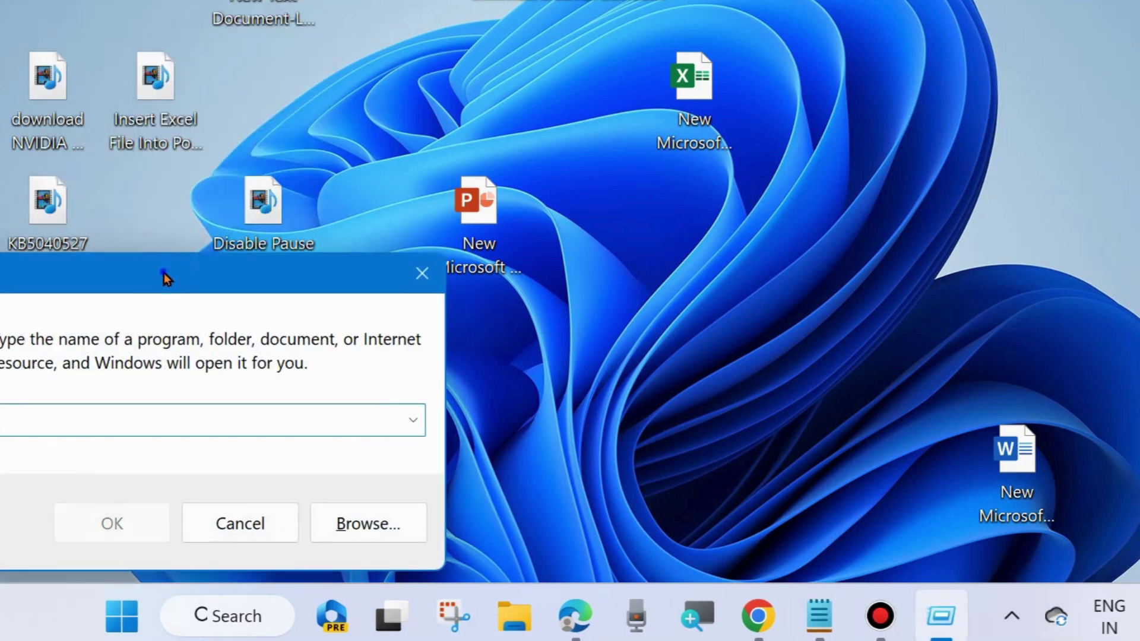
{"action": "left_click_drag", "start_coordinate": [165, 273], "coordinate": [508, 76]}
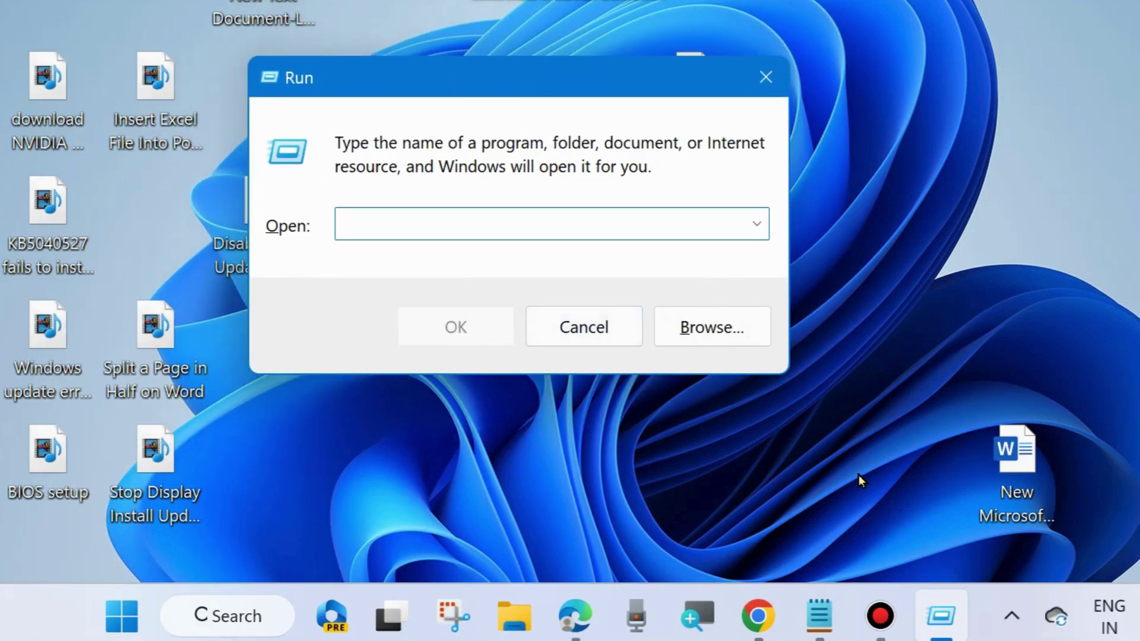
Bring up the Notepad note and select the OneDrive reset command, its path and /reset switch
{"action": "left_click", "coordinate": [819, 617]}
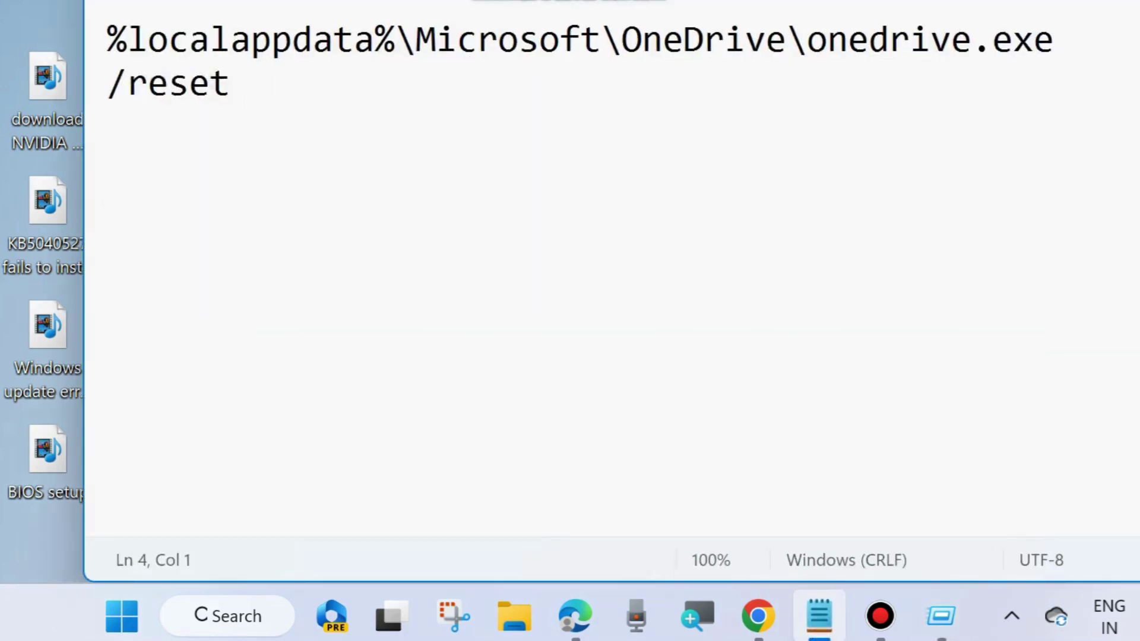
{"action": "left_click_drag", "start_coordinate": [656, 2], "coordinate": [648, 305]}
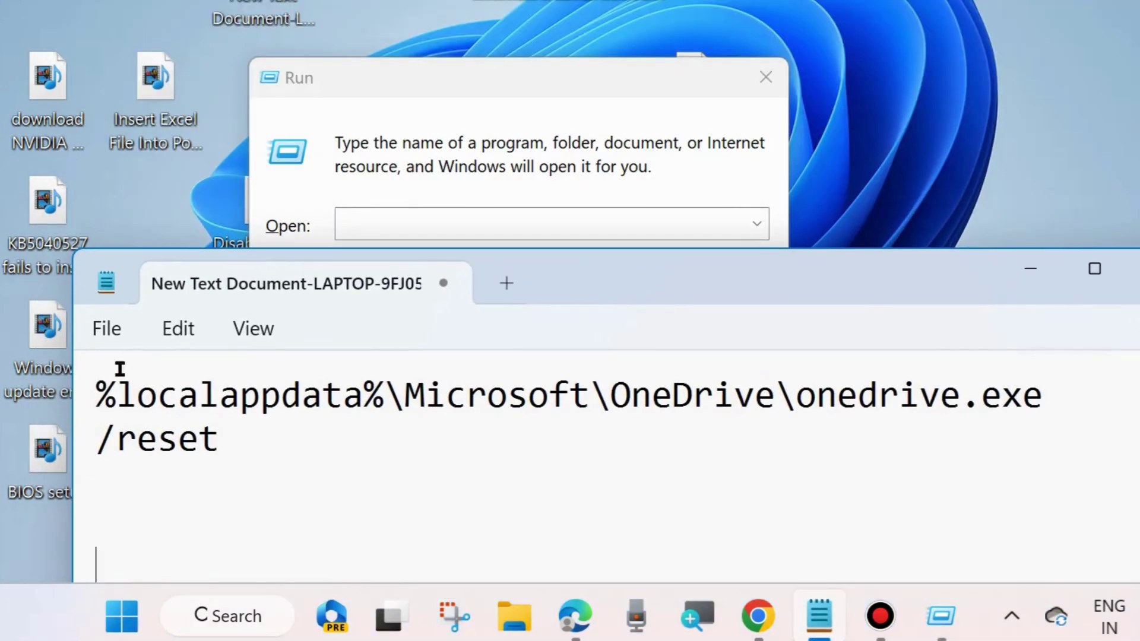
{"action": "left_click_drag", "start_coordinate": [96, 397], "coordinate": [120, 447]}
{"action": "left_click", "coordinate": [228, 468]}
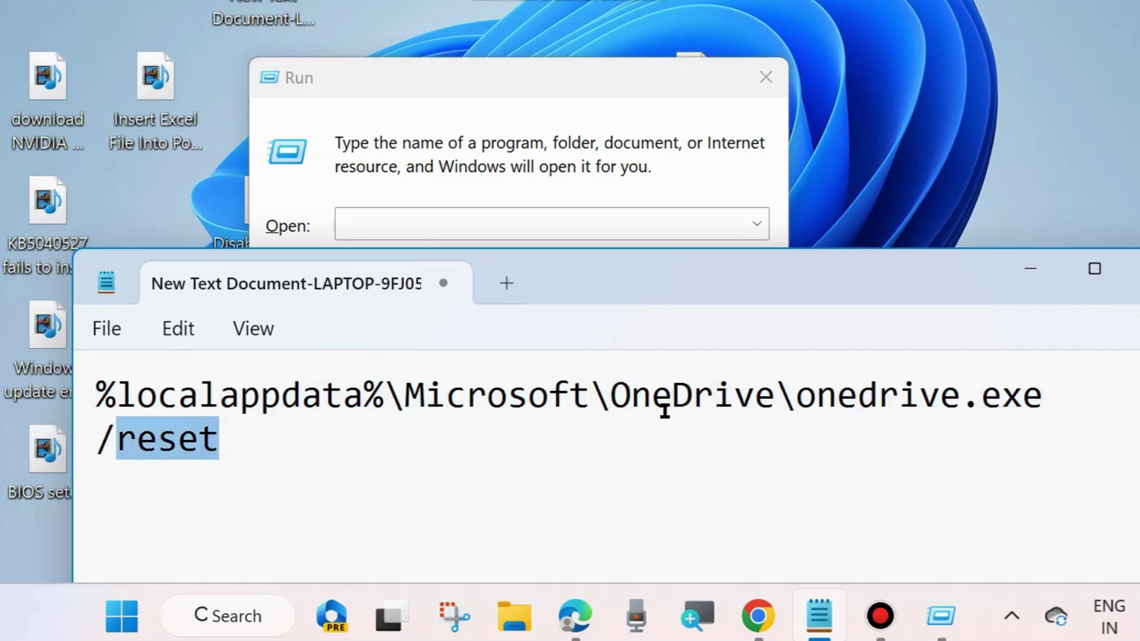
{"action": "left_click_drag", "start_coordinate": [609, 398], "coordinate": [766, 411]}
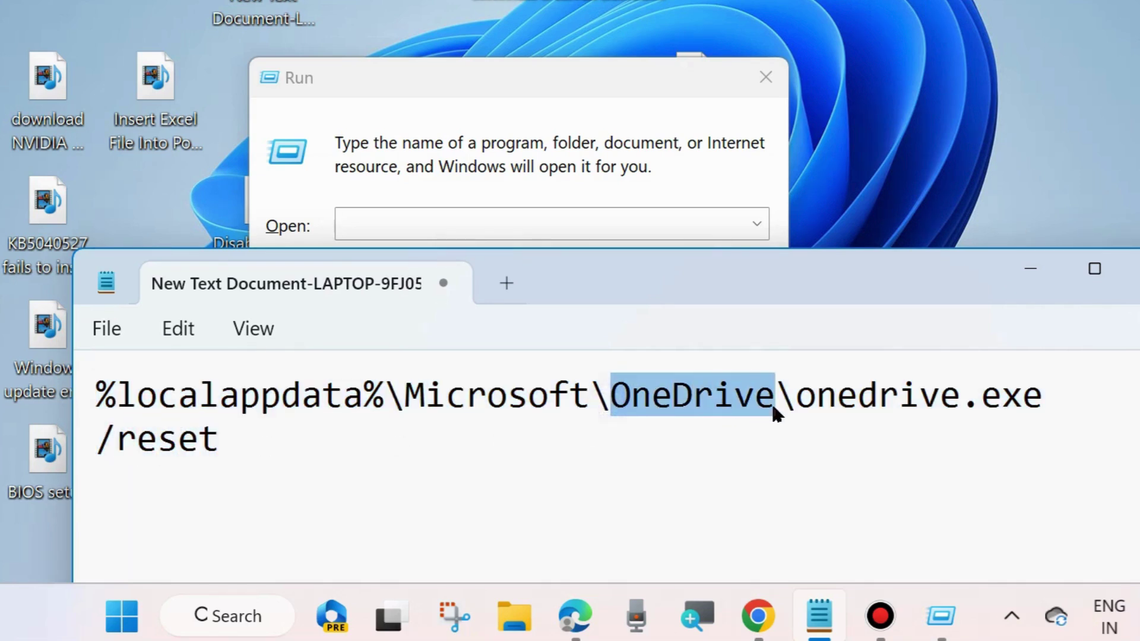
{"action": "left_click_drag", "start_coordinate": [108, 443], "coordinate": [75, 407]}
{"action": "key", "text": "ctrl+c"}
{"action": "left_click", "coordinate": [234, 448]}
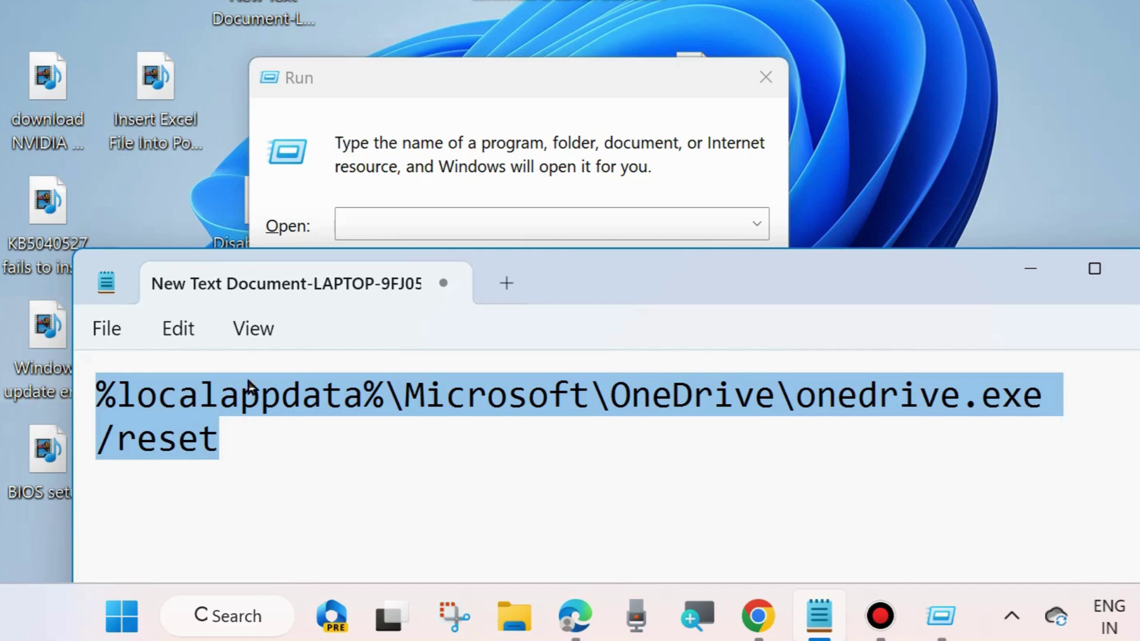
Paste %localappdata%\Microsoft\OneDrive\onedrive.exe /reset into Run and execute it
{"action": "left_click", "coordinate": [378, 226]}
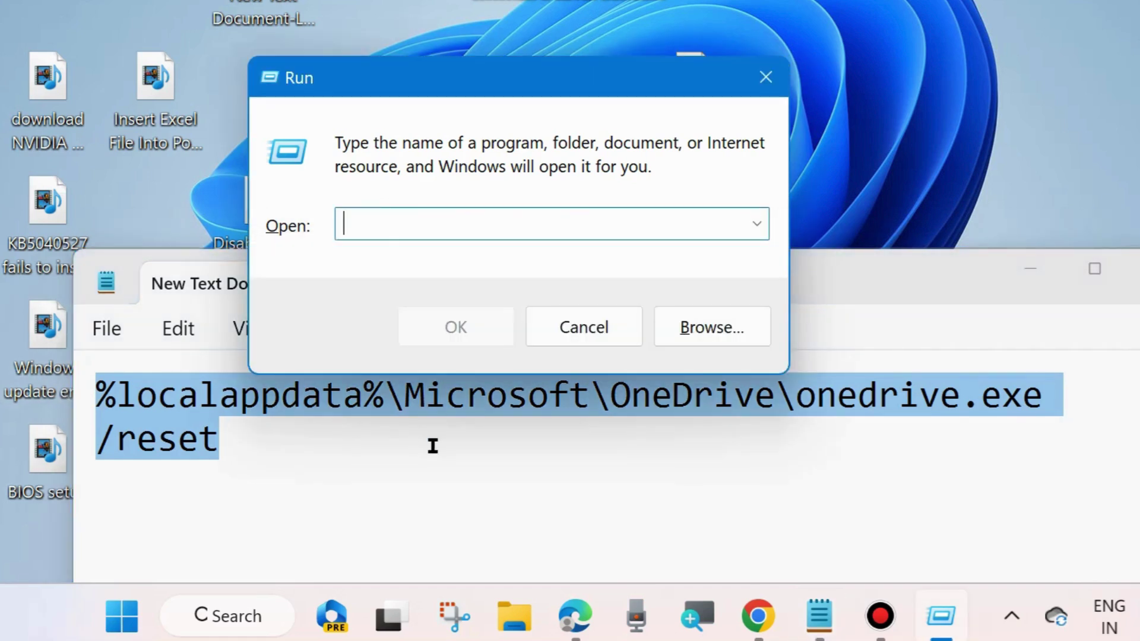
{"action": "key", "text": "ctrl+v"}
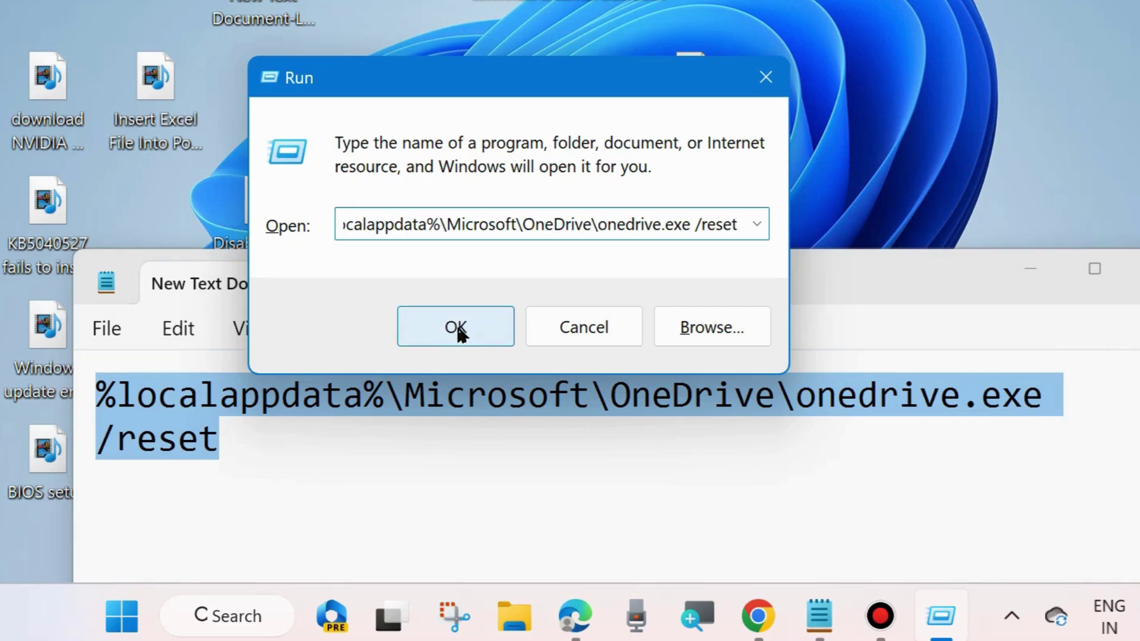
{"action": "left_click", "coordinate": [458, 330]}
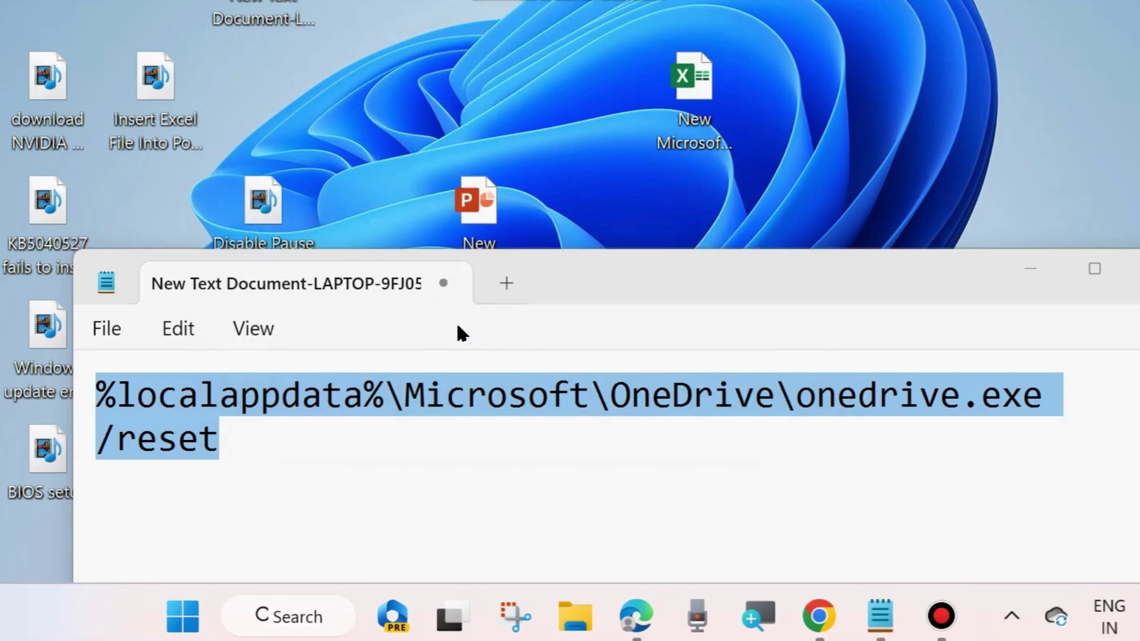
Minimise the note and run the OneDrive reset command a second time from Run
{"action": "left_click", "coordinate": [1031, 268]}
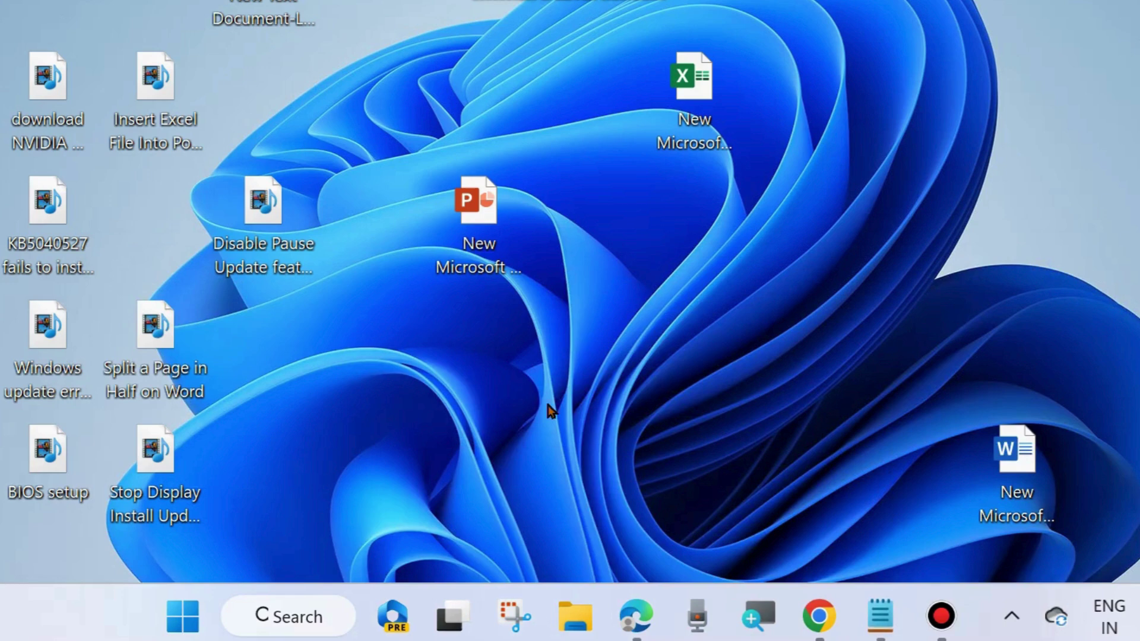
{"action": "right_click", "coordinate": [183, 611]}
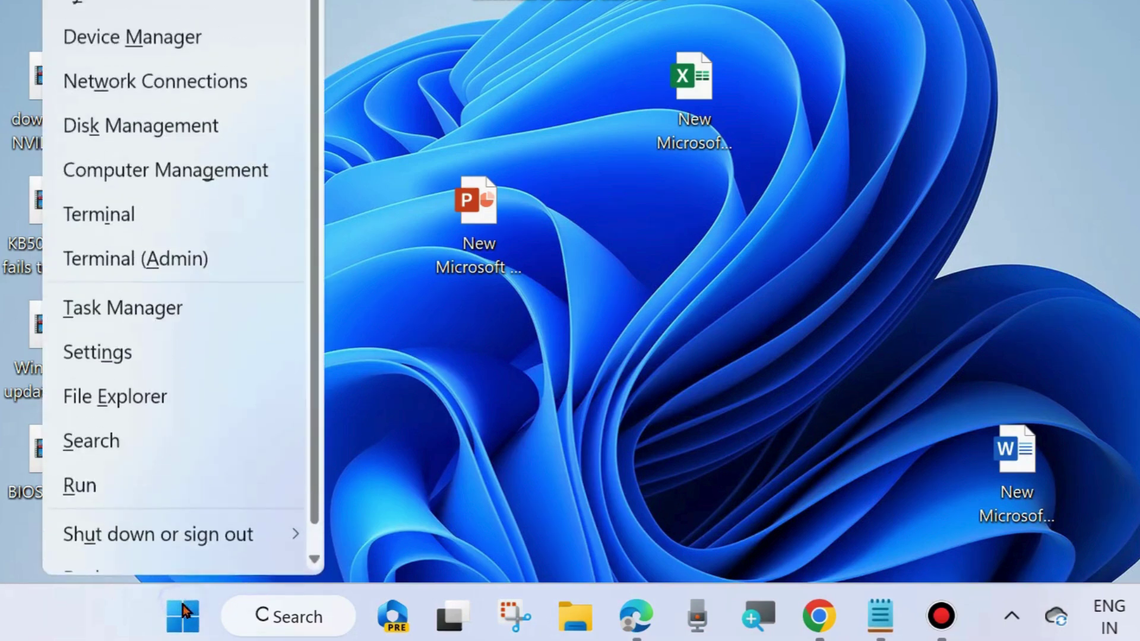
{"action": "left_click", "coordinate": [114, 494]}
{"action": "left_click", "coordinate": [121, 522]}
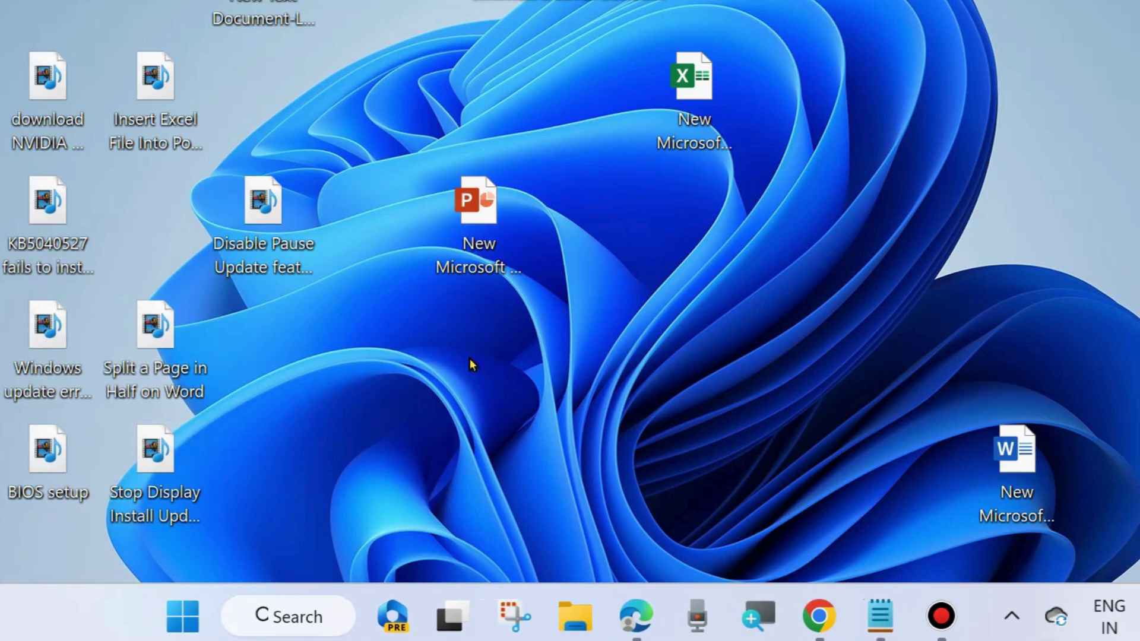
Refresh the desktop, then bring up the Win+X system-tools menu
{"action": "right_click", "coordinate": [584, 495]}
{"action": "left_click", "coordinate": [699, 168]}
{"action": "right_click", "coordinate": [183, 616]}
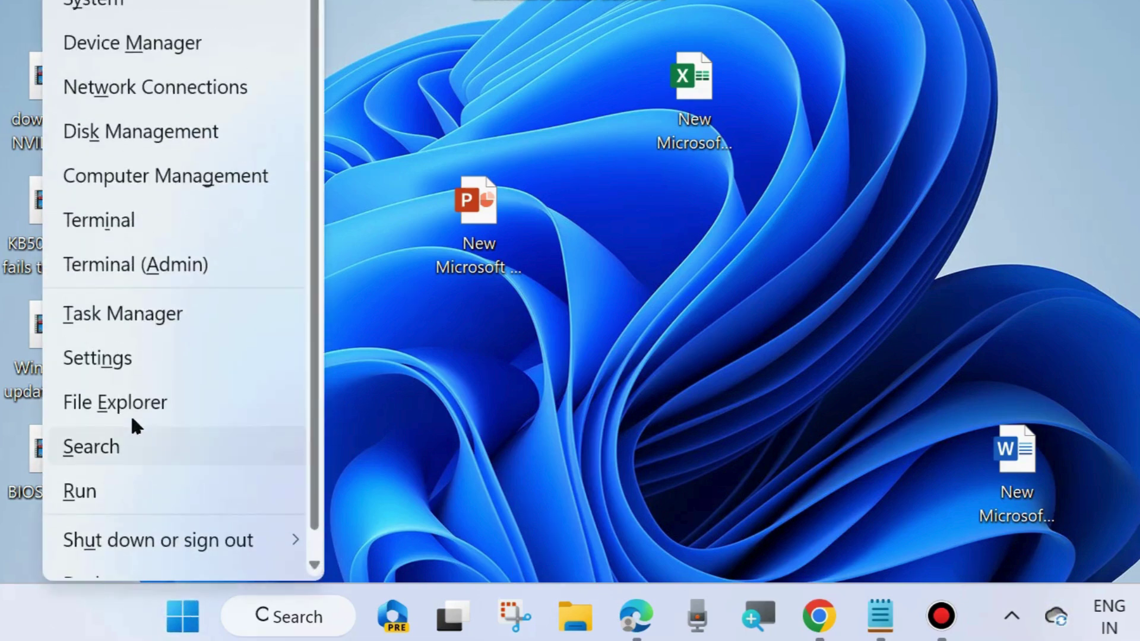
Open Settings, review the OneDrive folder's Desktop, Documents and Pictures sync errors, then minimise it
{"action": "left_click", "coordinate": [100, 358]}
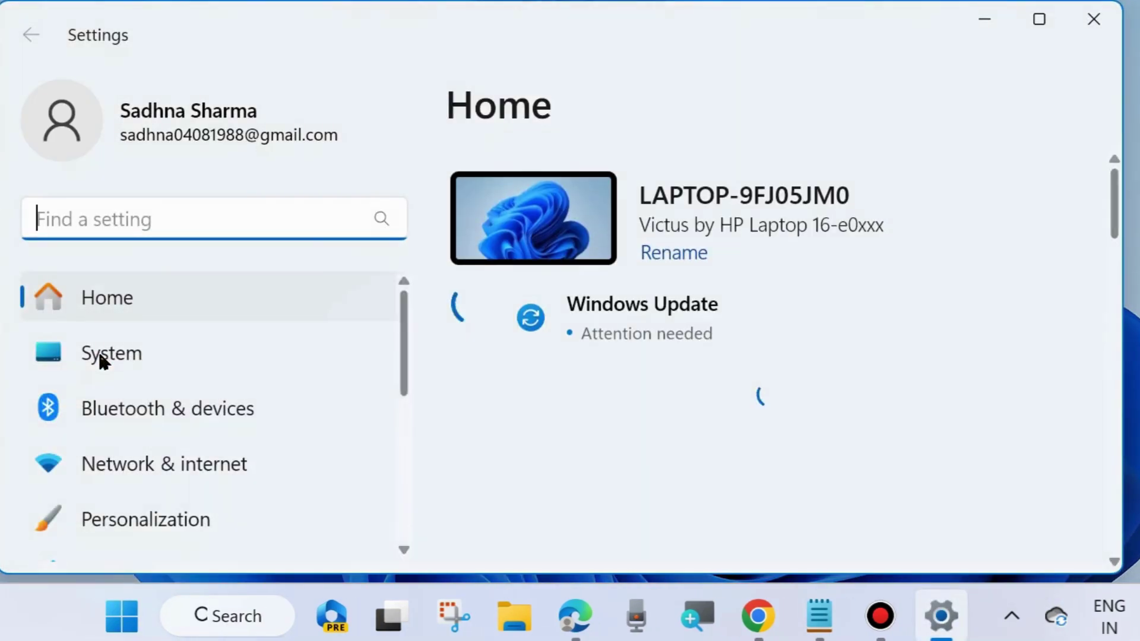
{"action": "scroll", "coordinate": [158, 435], "scroll_direction": "down", "scroll_amount": 5}
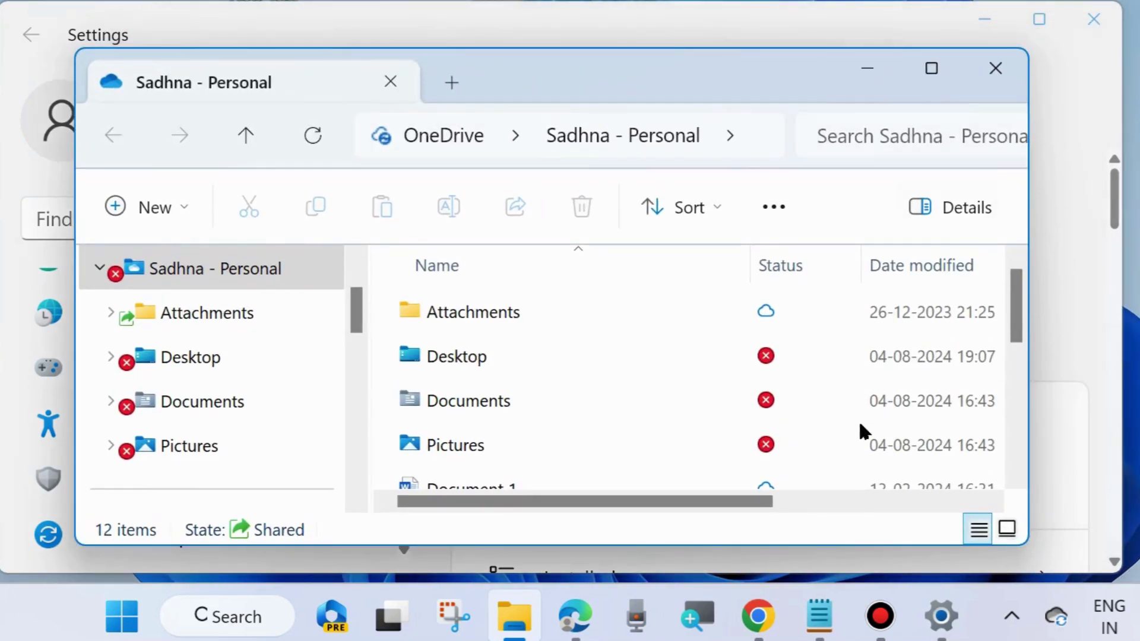
{"action": "scroll", "coordinate": [831, 413], "scroll_direction": "down", "scroll_amount": 3}
{"action": "scroll", "coordinate": [810, 406], "scroll_direction": "up", "scroll_amount": 1}
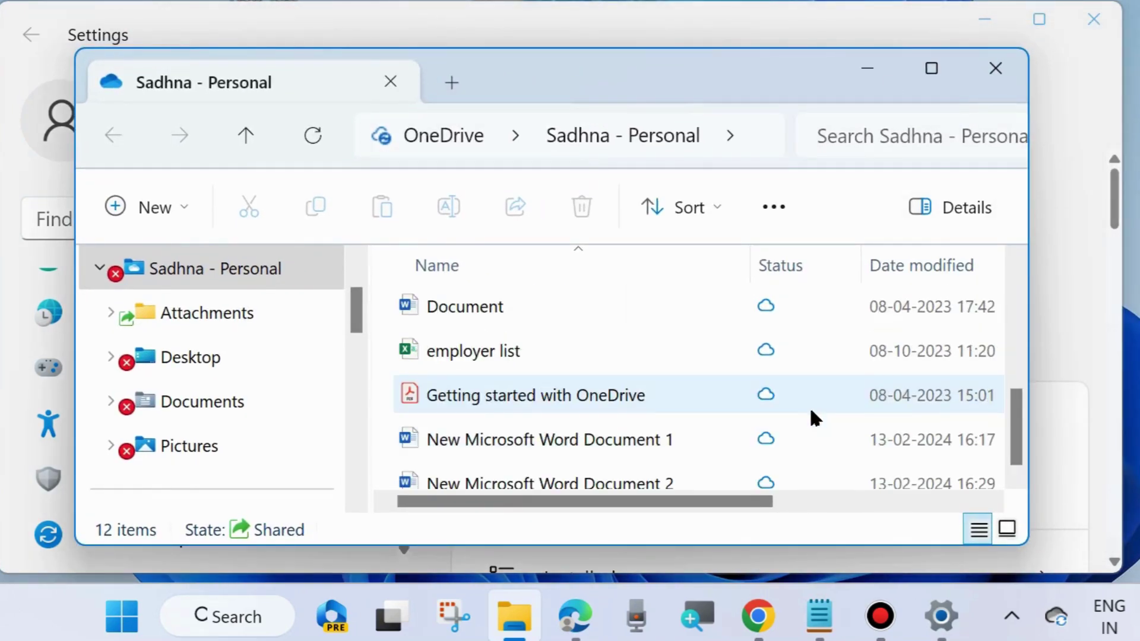
{"action": "scroll", "coordinate": [810, 406], "scroll_direction": "up", "scroll_amount": 2}
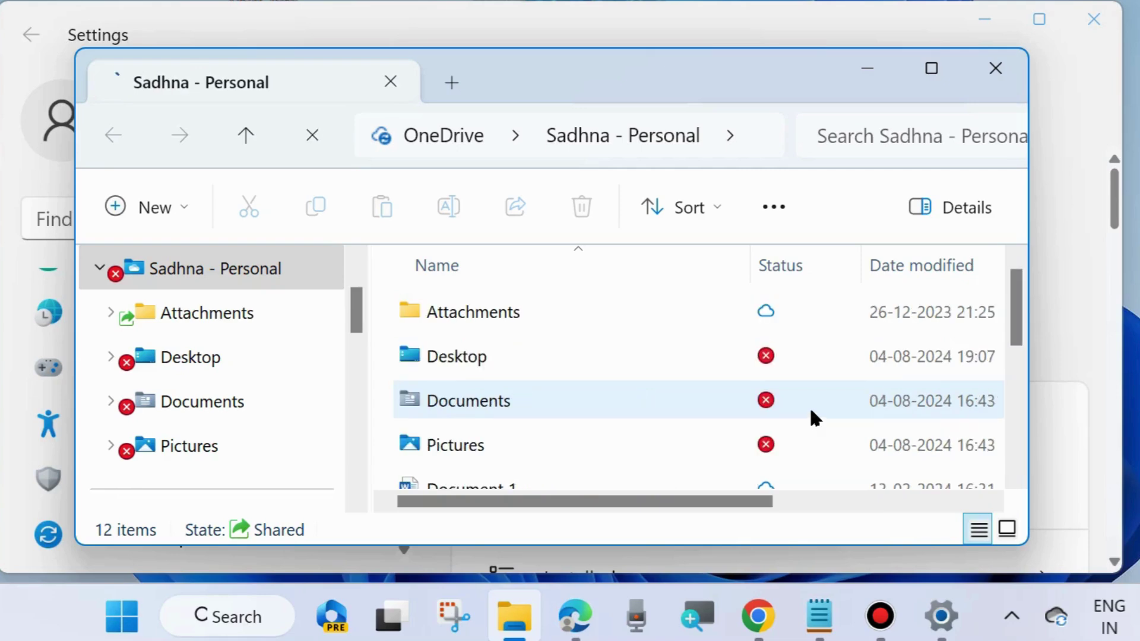
{"action": "left_click", "coordinate": [868, 67]}
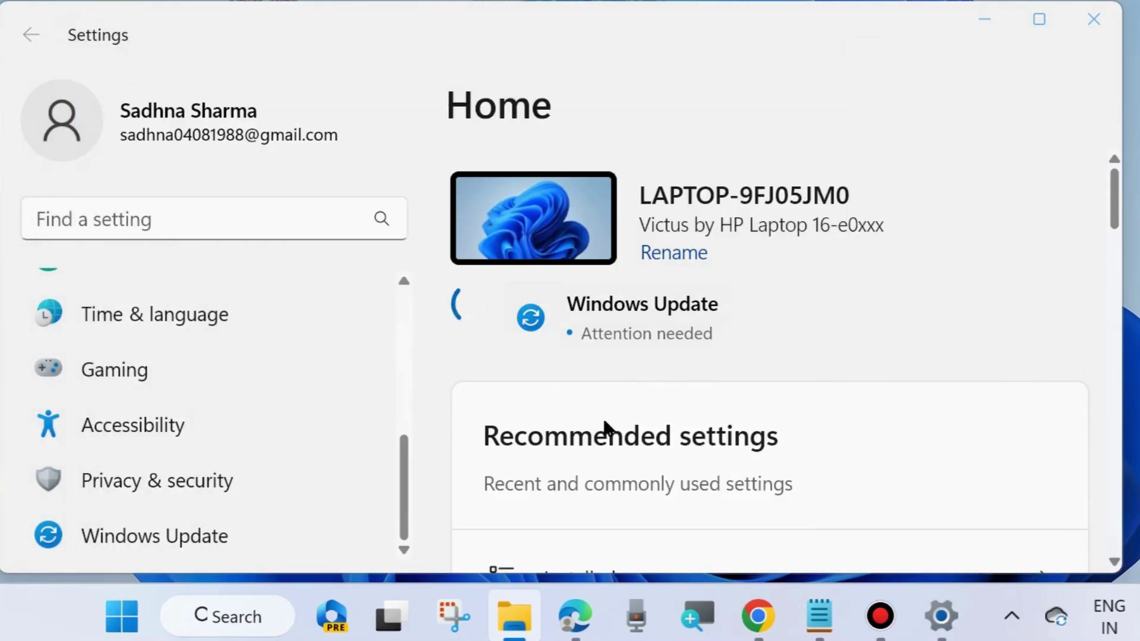
Scroll through the updates listed on the Windows Update page, then close Settings
{"action": "left_click", "coordinate": [173, 537]}
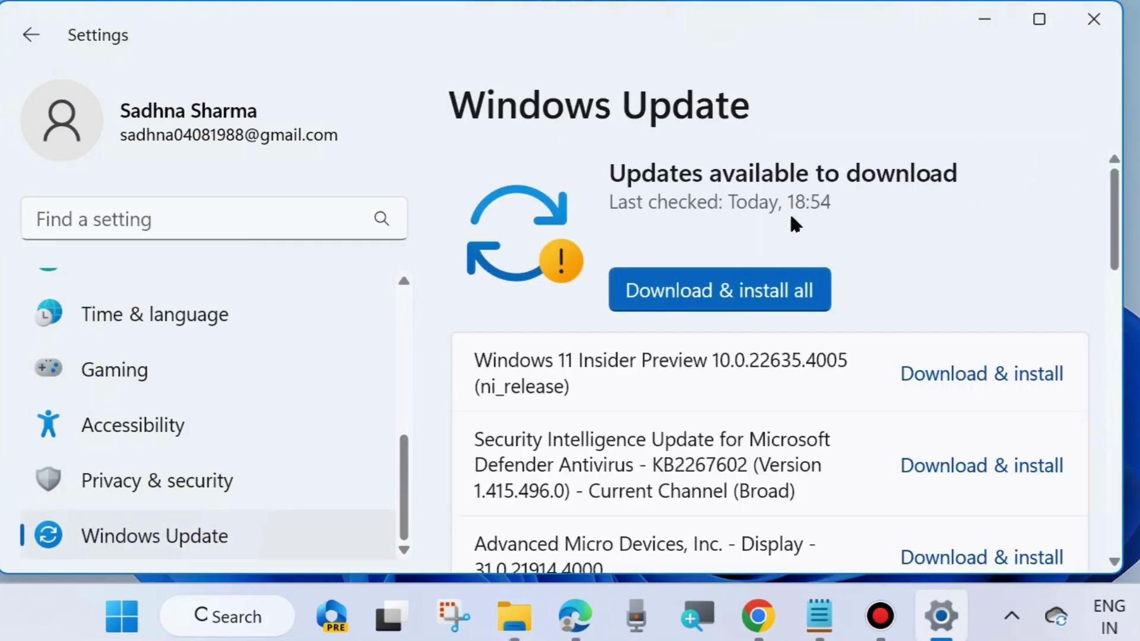
{"action": "scroll", "coordinate": [766, 273], "scroll_direction": "down", "scroll_amount": 2}
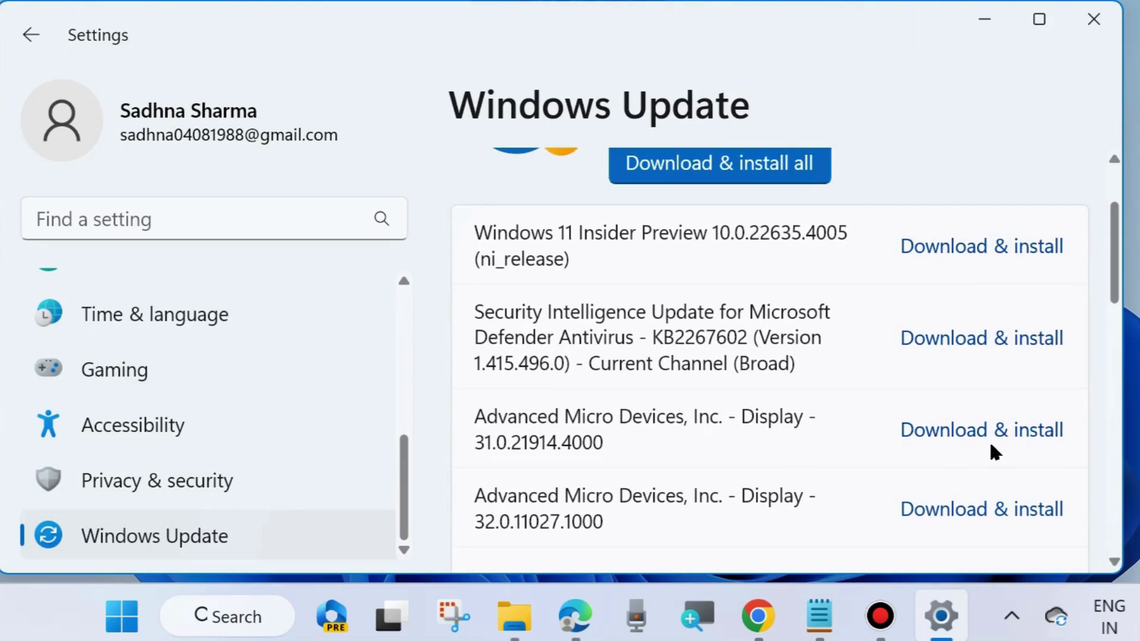
{"action": "scroll", "coordinate": [995, 453], "scroll_direction": "down", "scroll_amount": 2}
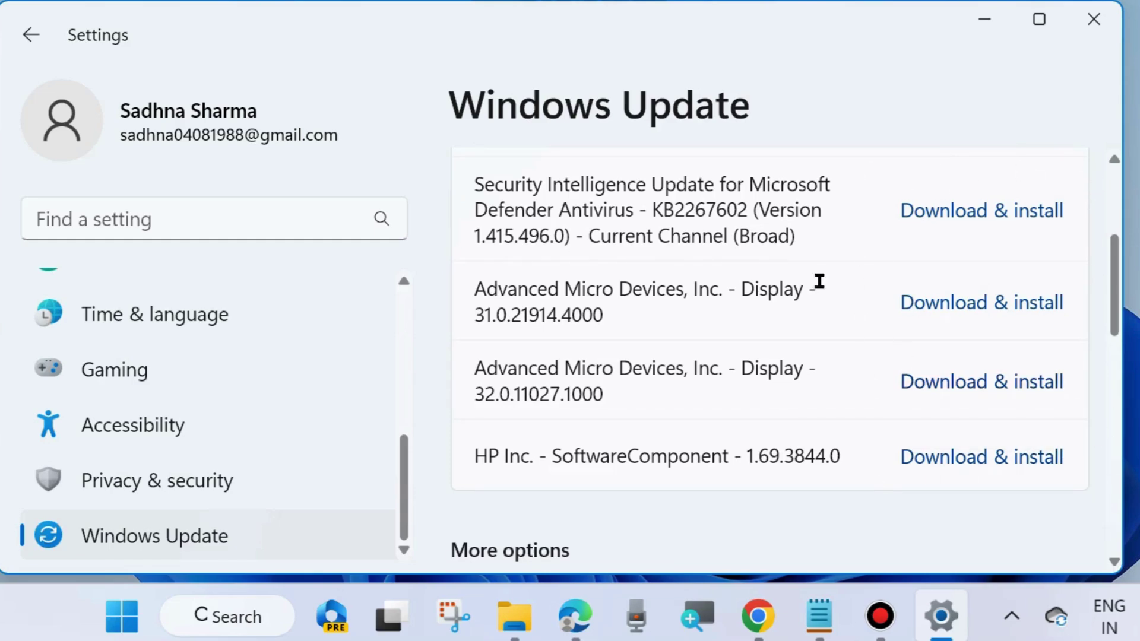
{"action": "scroll", "coordinate": [783, 278], "scroll_direction": "up", "scroll_amount": 4}
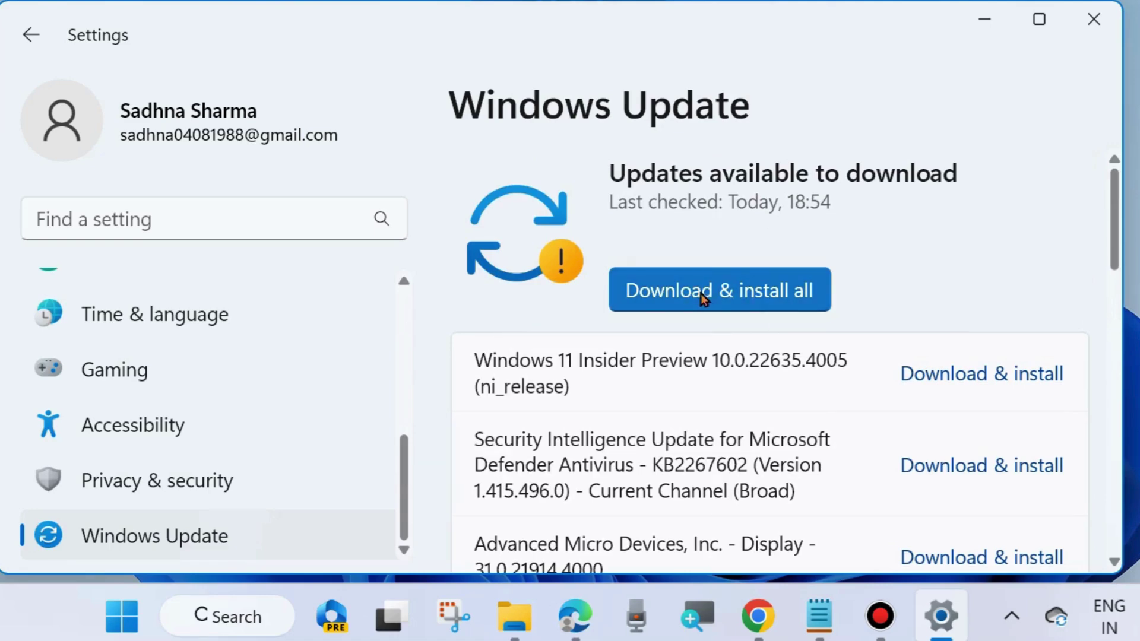
{"action": "left_click", "coordinate": [1095, 21]}
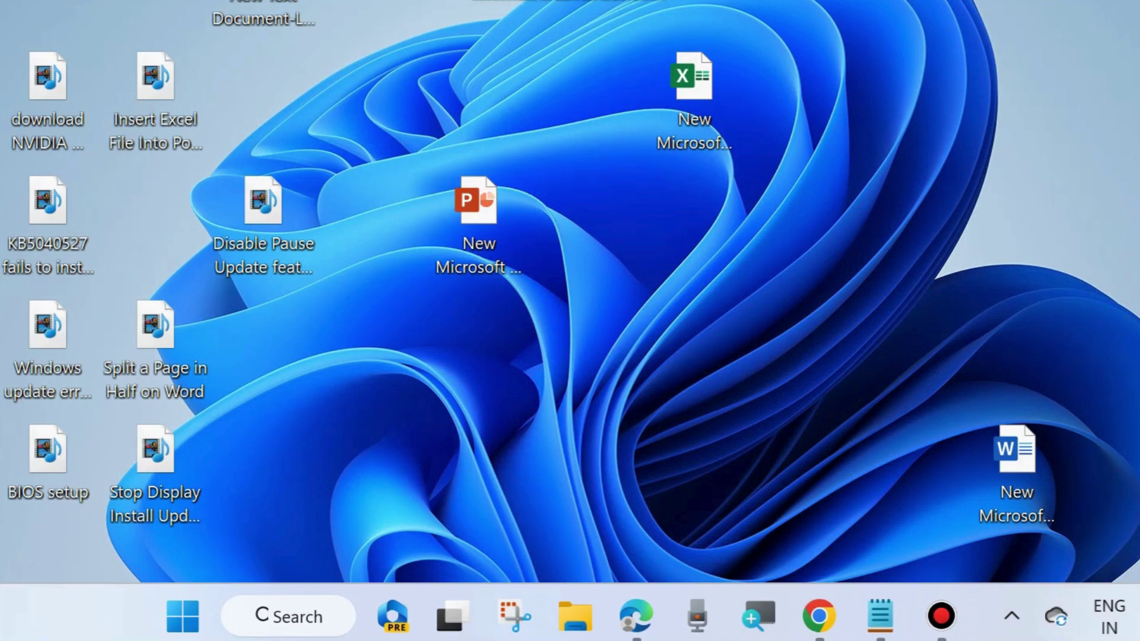
Open Control Panel from its desktop shortcut and go to User Accounts in All Items
{"action": "left_click_drag", "start_coordinate": [276, 6], "coordinate": [691, 268]}
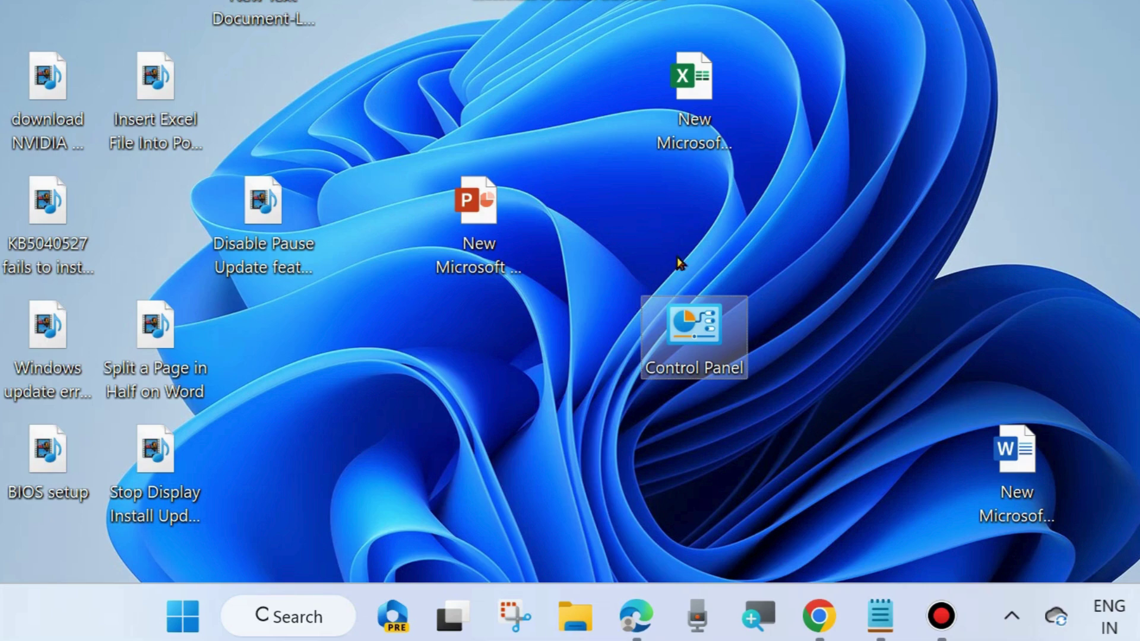
{"action": "double_click", "coordinate": [671, 325]}
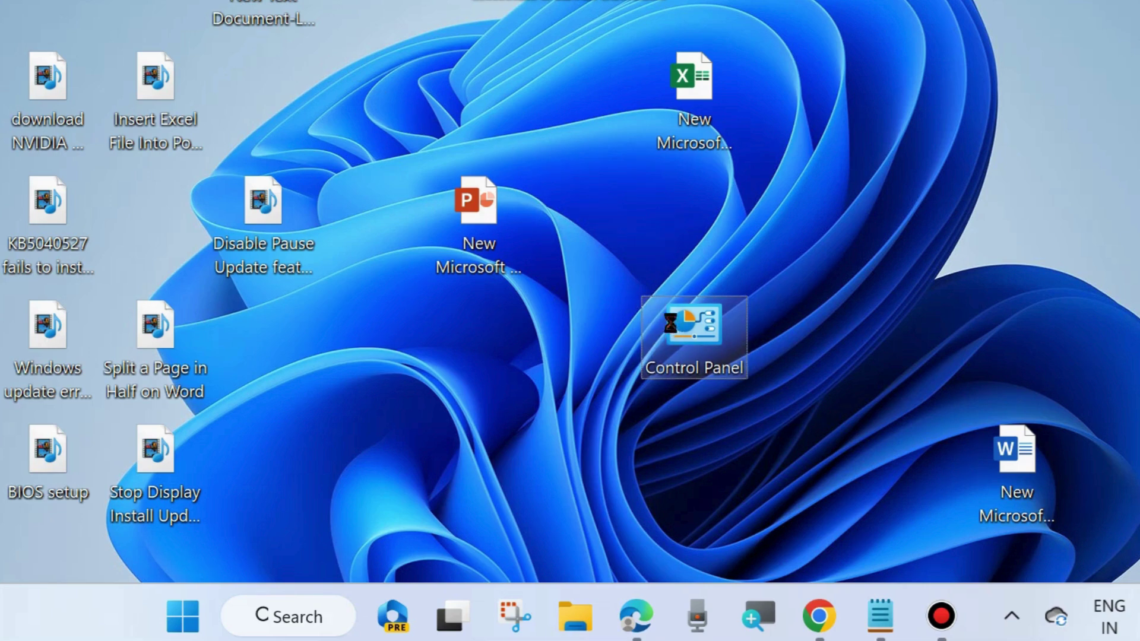
{"action": "scroll", "coordinate": [502, 414], "scroll_direction": "down", "scroll_amount": 2}
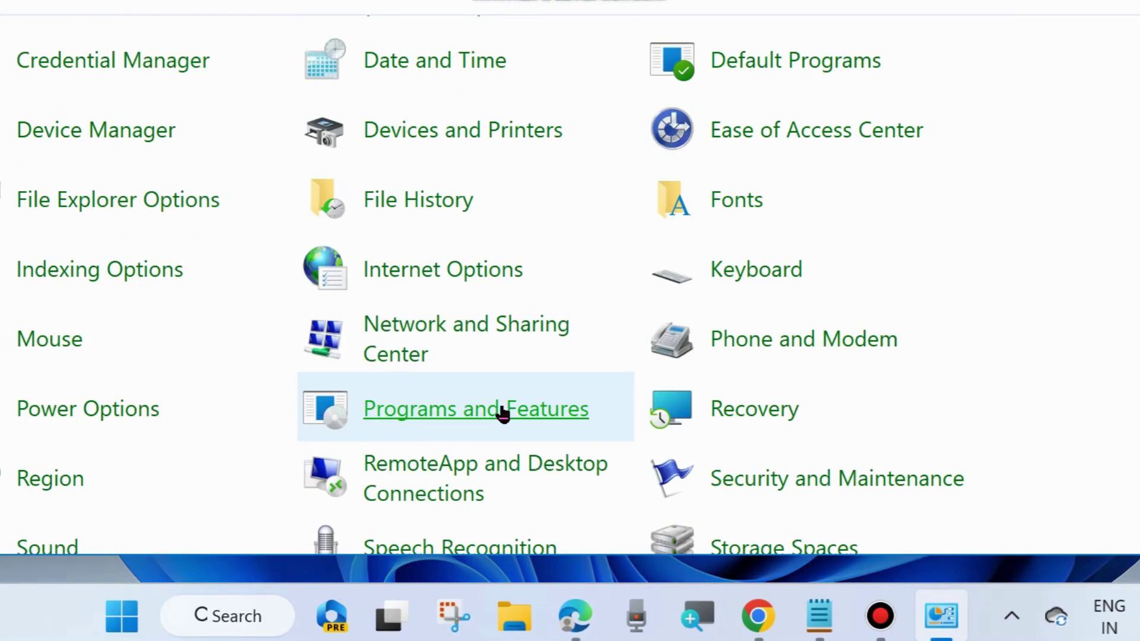
{"action": "scroll", "coordinate": [502, 413], "scroll_direction": "down", "scroll_amount": 2}
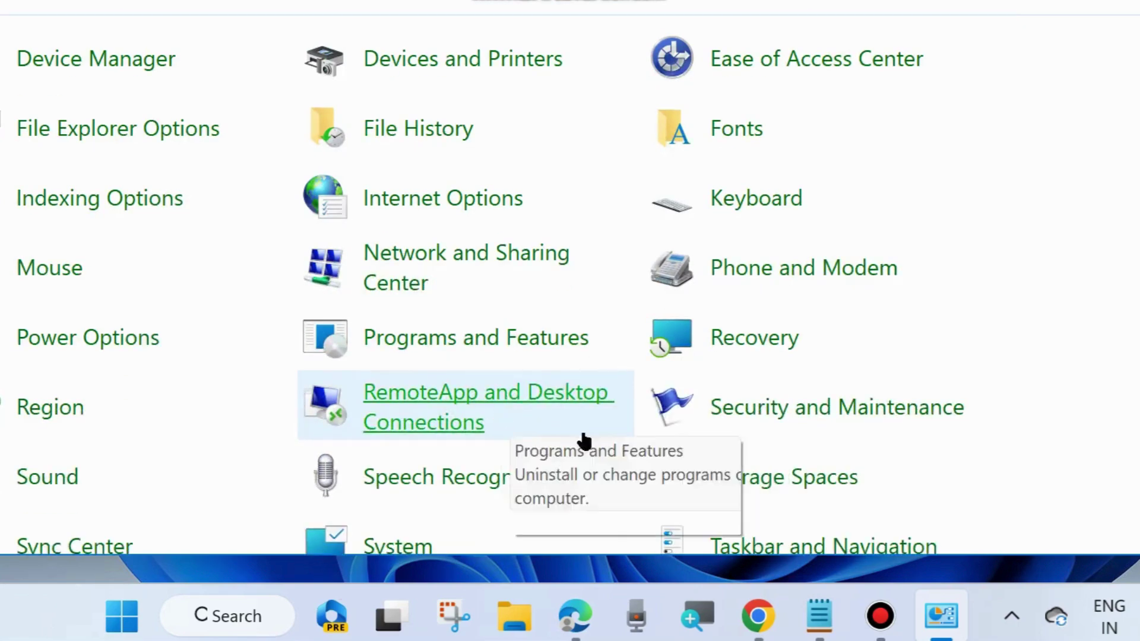
{"action": "scroll", "coordinate": [682, 457], "scroll_direction": "down", "scroll_amount": 2}
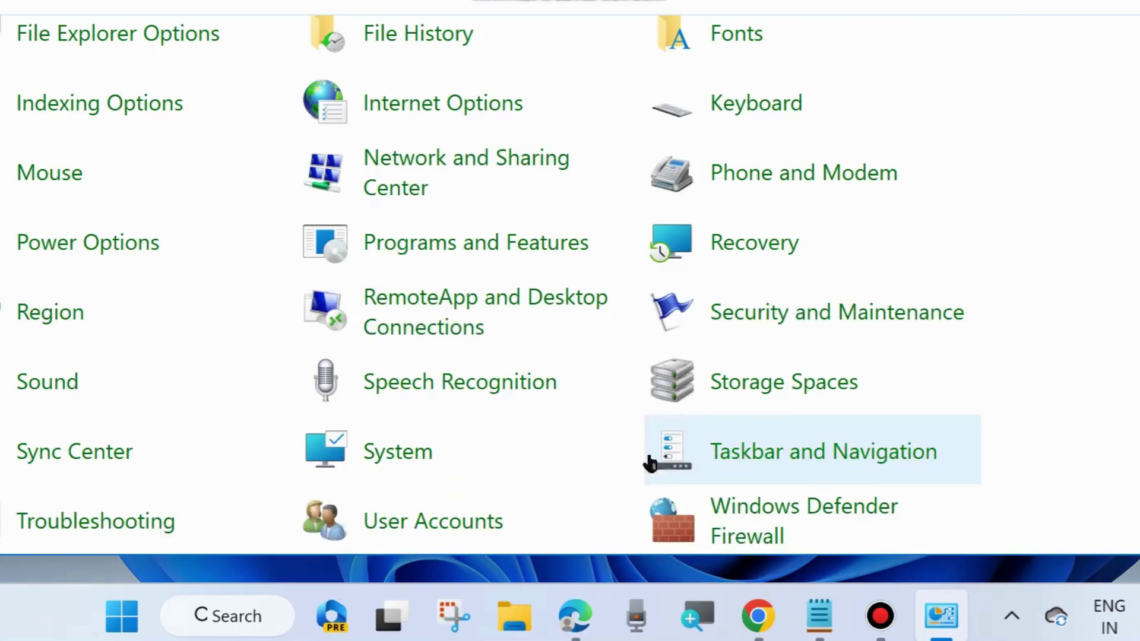
{"action": "left_click", "coordinate": [403, 527]}
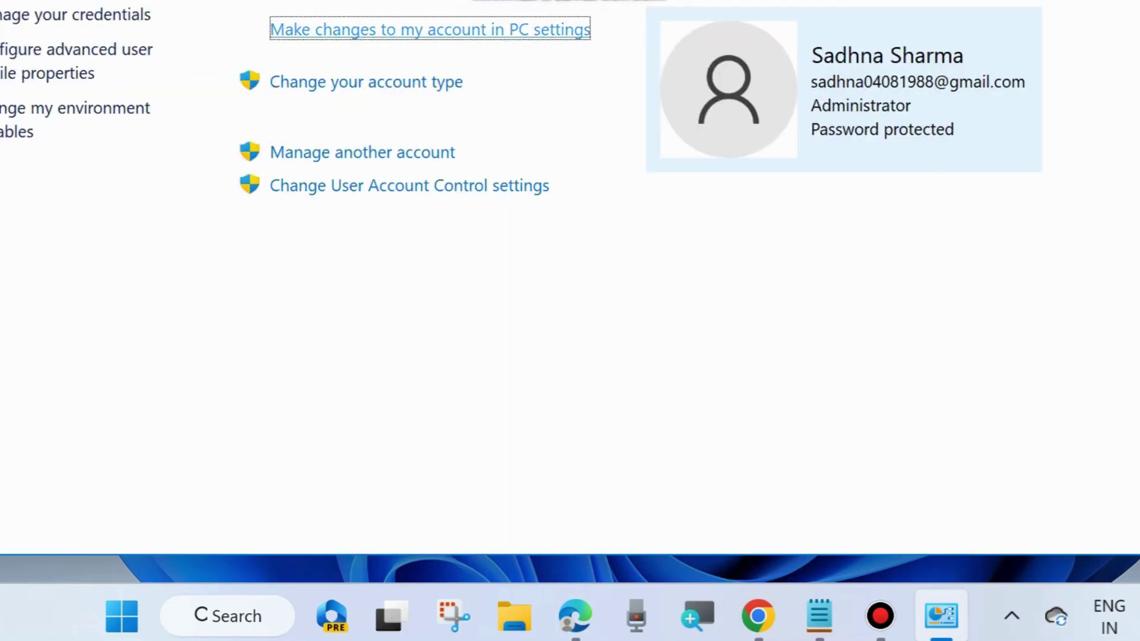
Maximise the User Accounts window and go to Manage your credentials
{"action": "key", "text": "super+Up"}
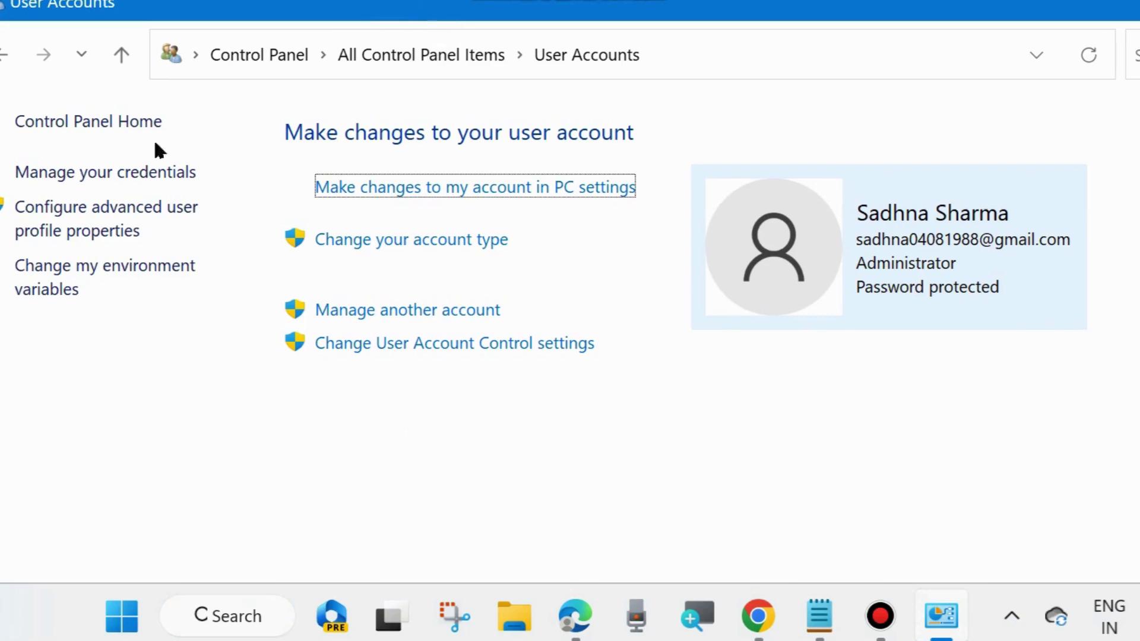
{"action": "left_click", "coordinate": [74, 177]}
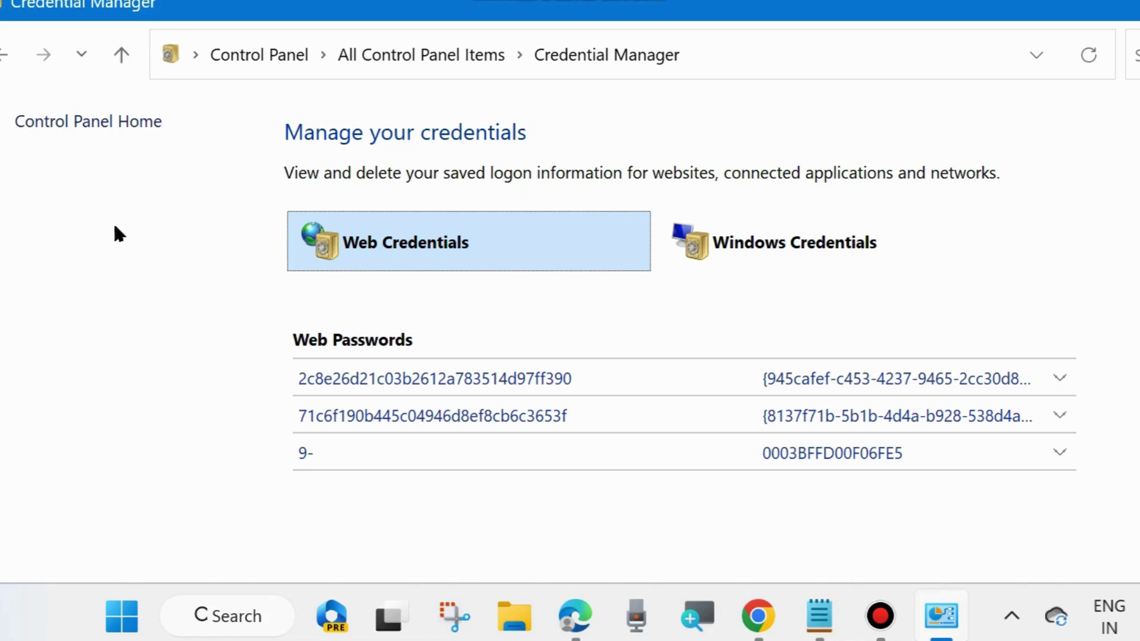
Switch to Windows Credentials and expand the MicrosoftAccount generic credential's details
{"action": "left_click", "coordinate": [798, 242]}
{"action": "scroll", "coordinate": [643, 416], "scroll_direction": "down", "scroll_amount": 2}
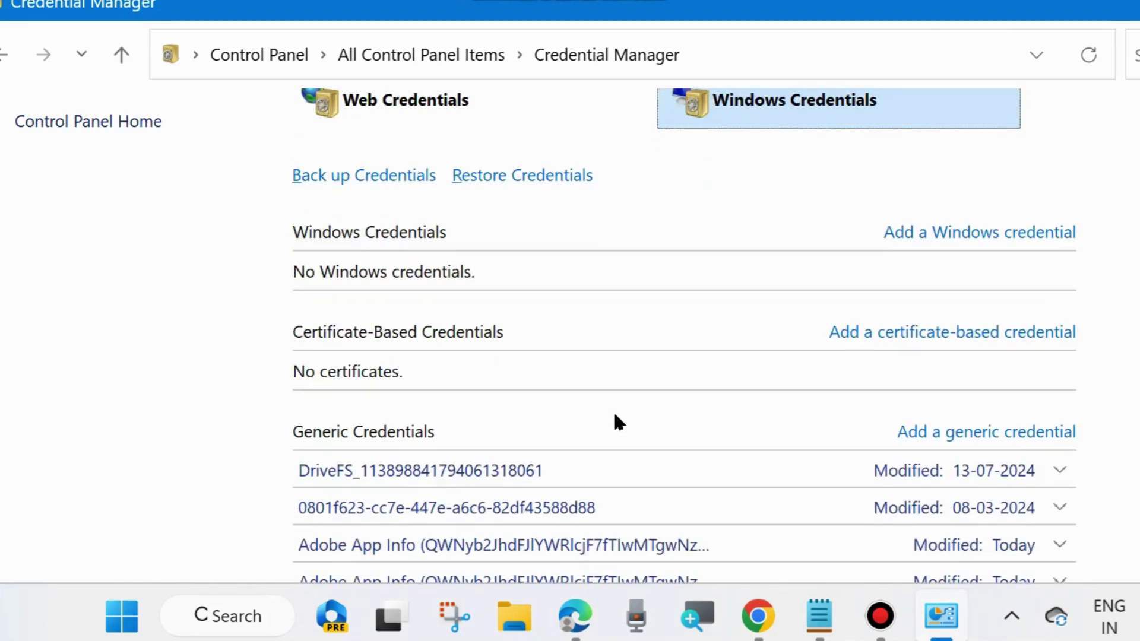
{"action": "scroll", "coordinate": [617, 422], "scroll_direction": "down", "scroll_amount": 7}
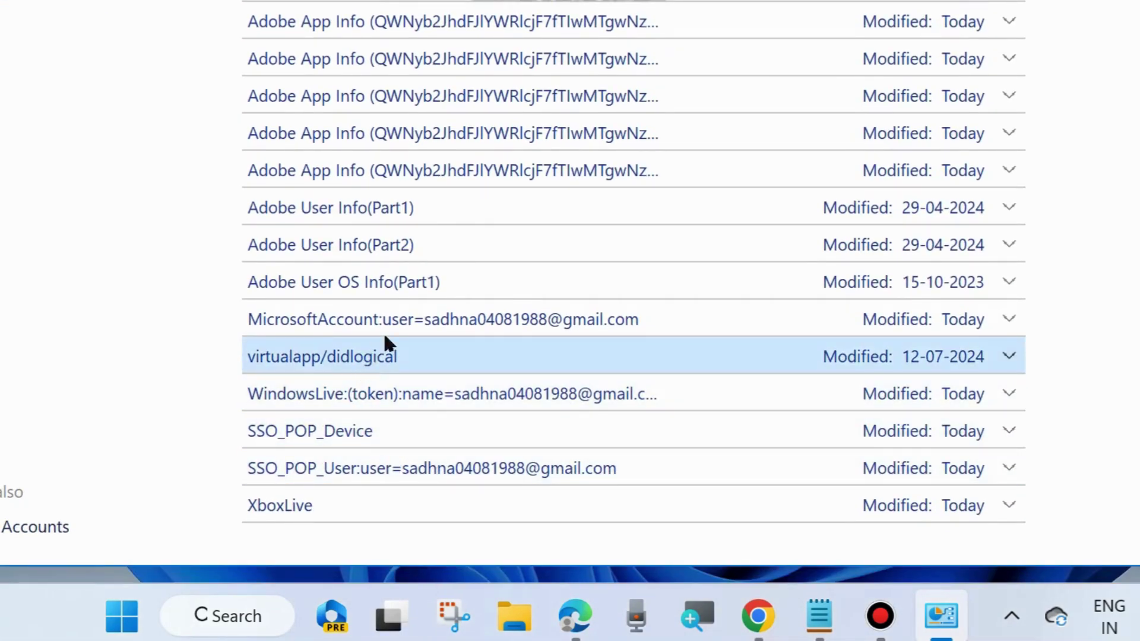
{"action": "left_click", "coordinate": [1009, 320]}
{"action": "scroll", "coordinate": [721, 424], "scroll_direction": "down", "scroll_amount": 1}
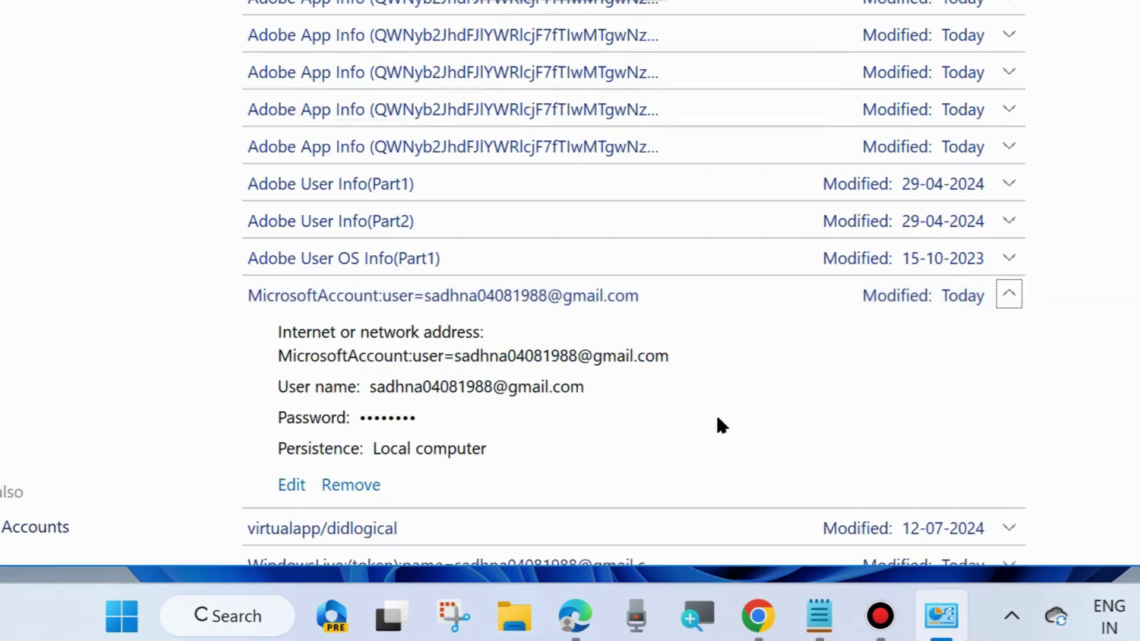